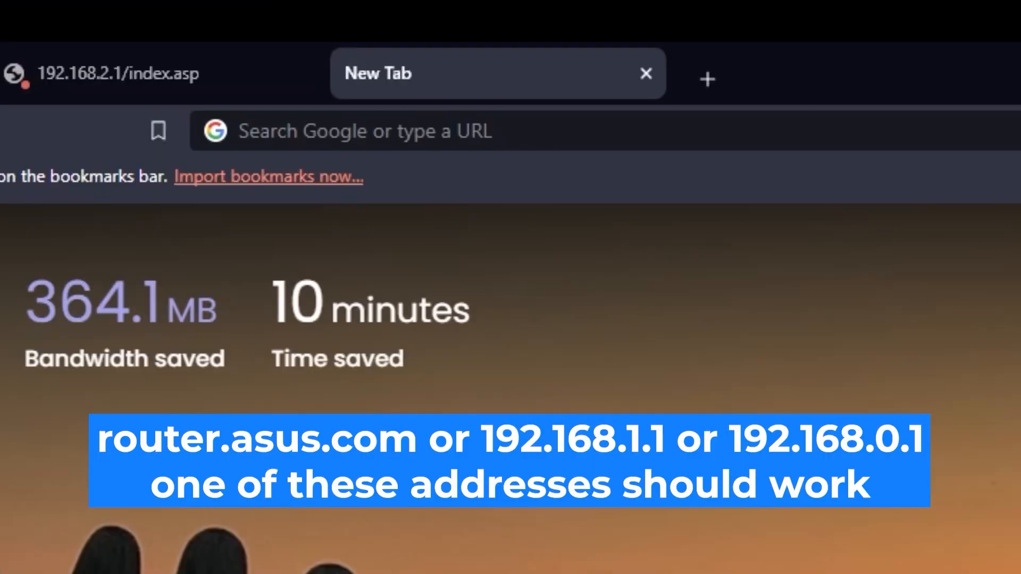
# Open a new blank Brave tab beside the router tab, ready for the router address
pyautogui.click(787, 62)
# Load 192.168.2.1 in the new tab to reach the router's sign-in prompt
pyautogui.write('1')
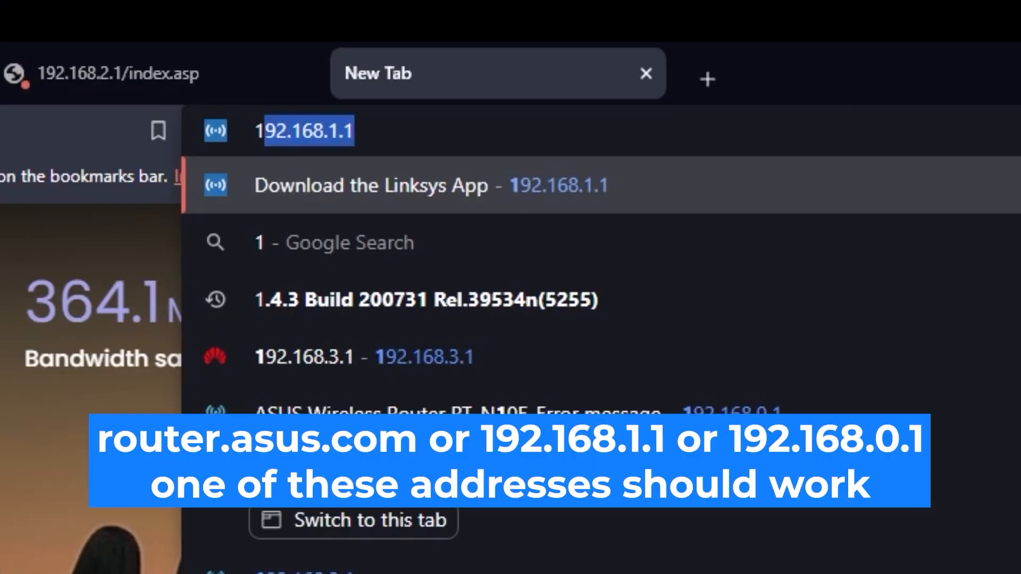
pyautogui.write('92.168.')
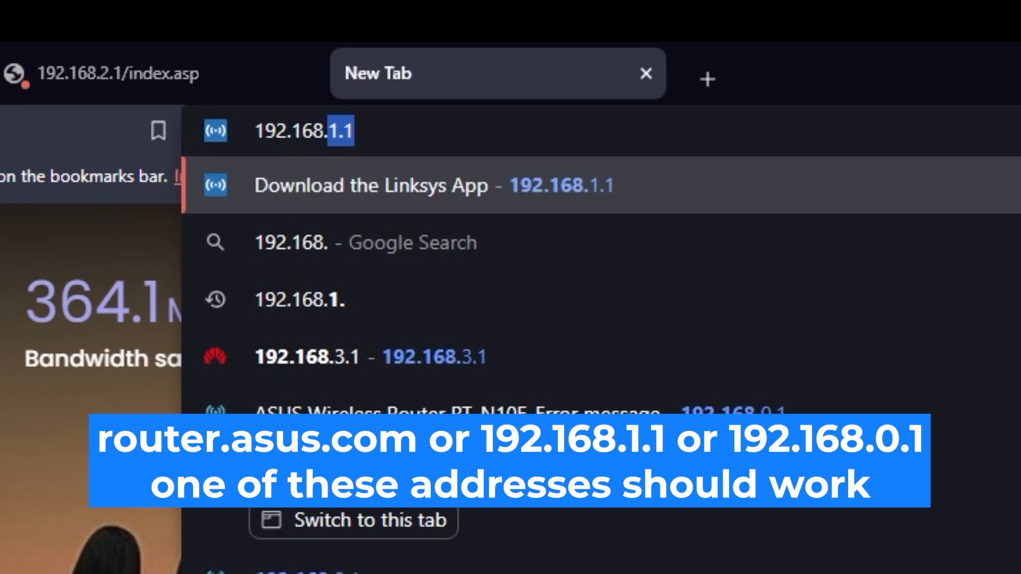
pyautogui.write('2.1')
pyautogui.press('Return')
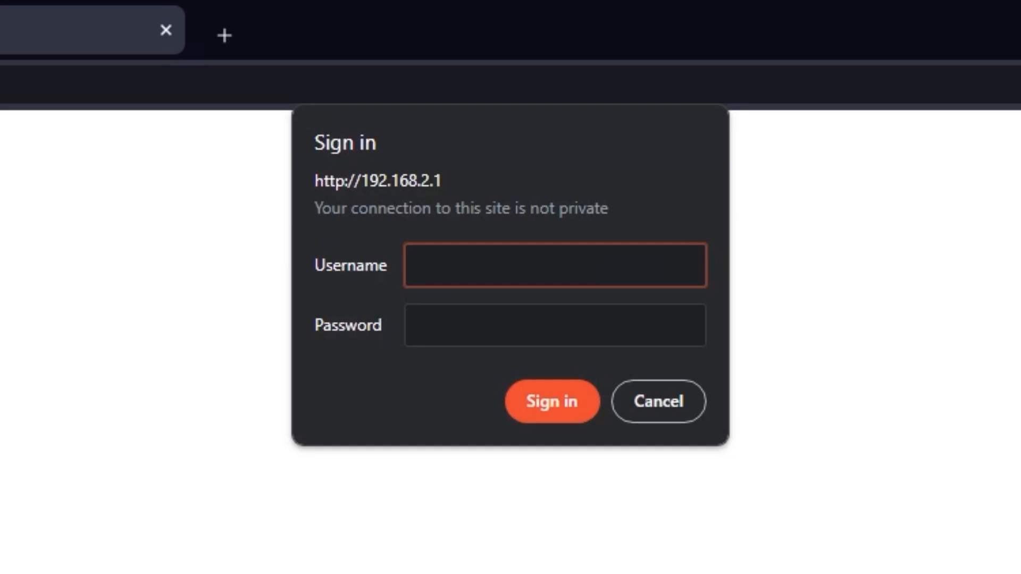
# Sign in to the router as admin with its password, retrying after the timeout
pyautogui.write('admin')
pyautogui.click(626, 317)
pyautogui.write('•••••••')
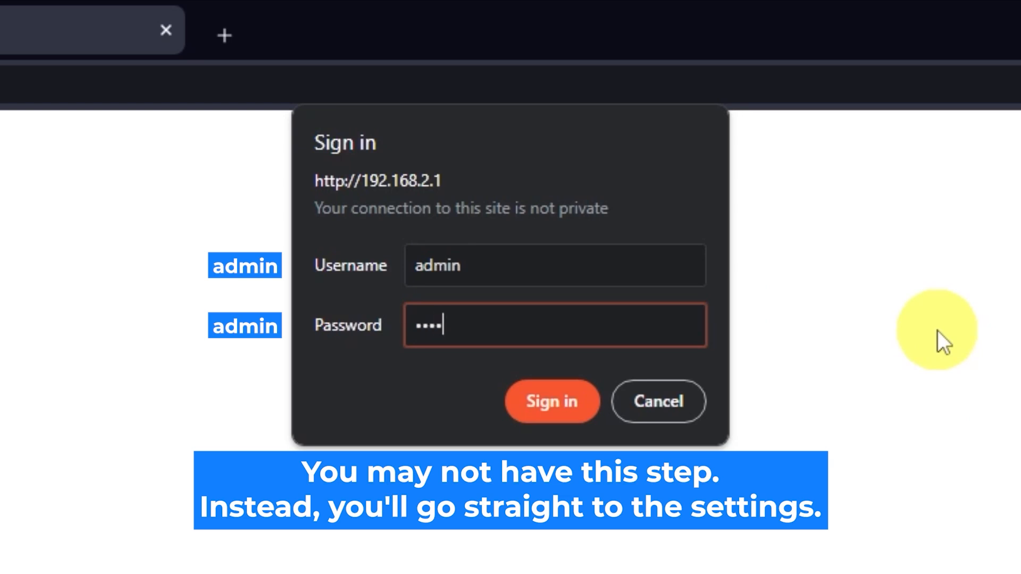
pyautogui.write('•')
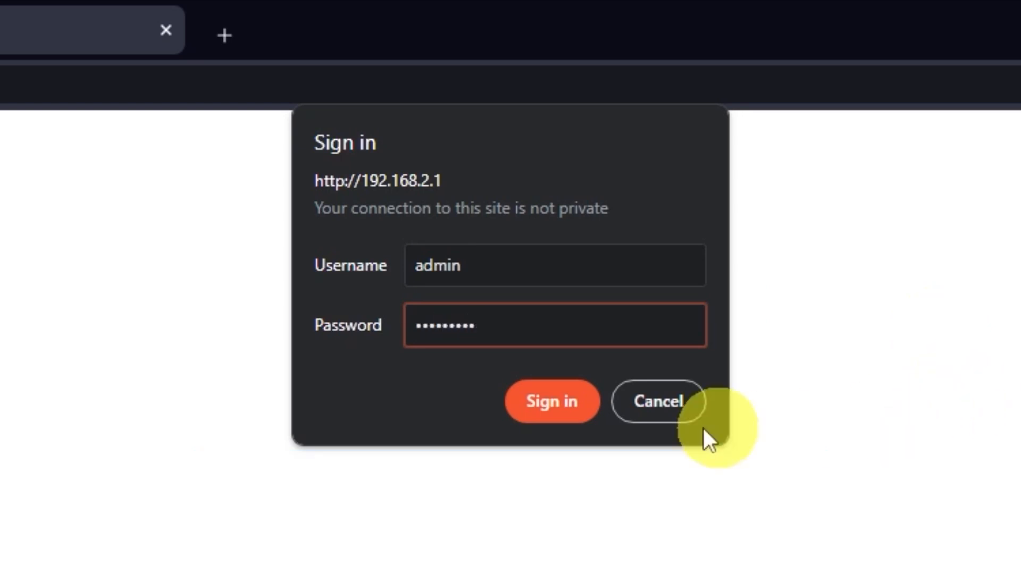
pyautogui.click(558, 406)
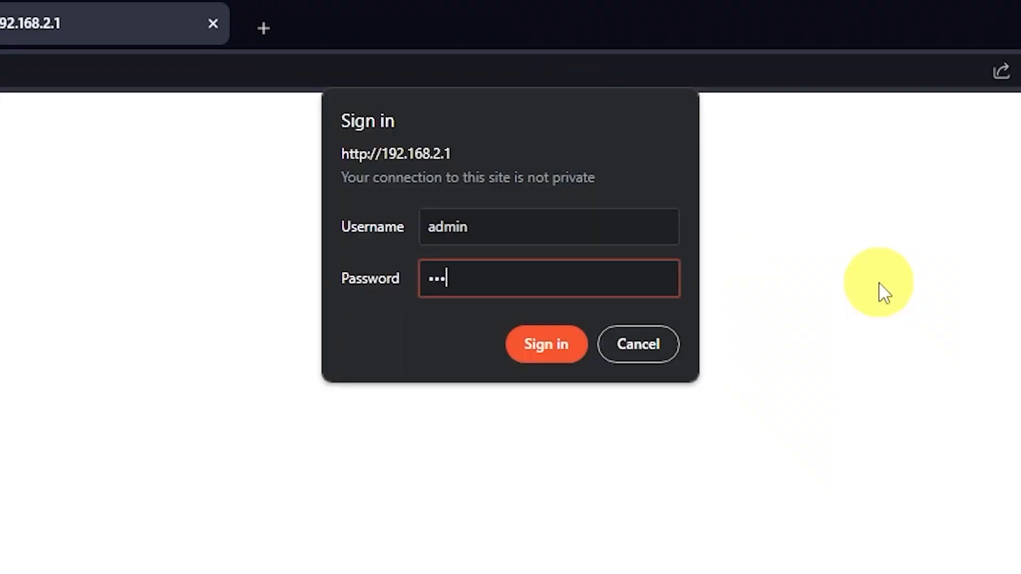
pyautogui.write('admin')
pyautogui.click(555, 351)
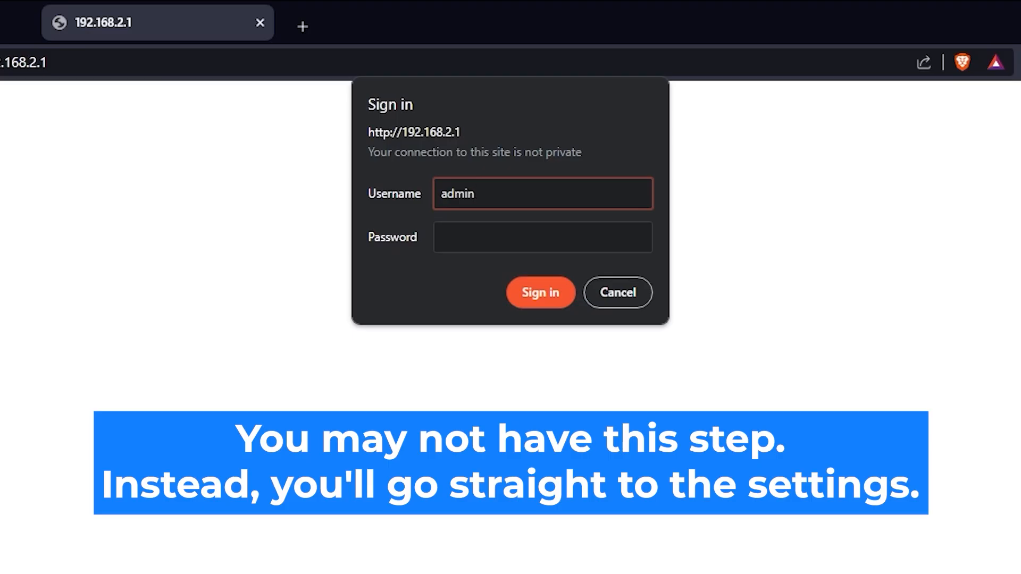
pyautogui.click(581, 230)
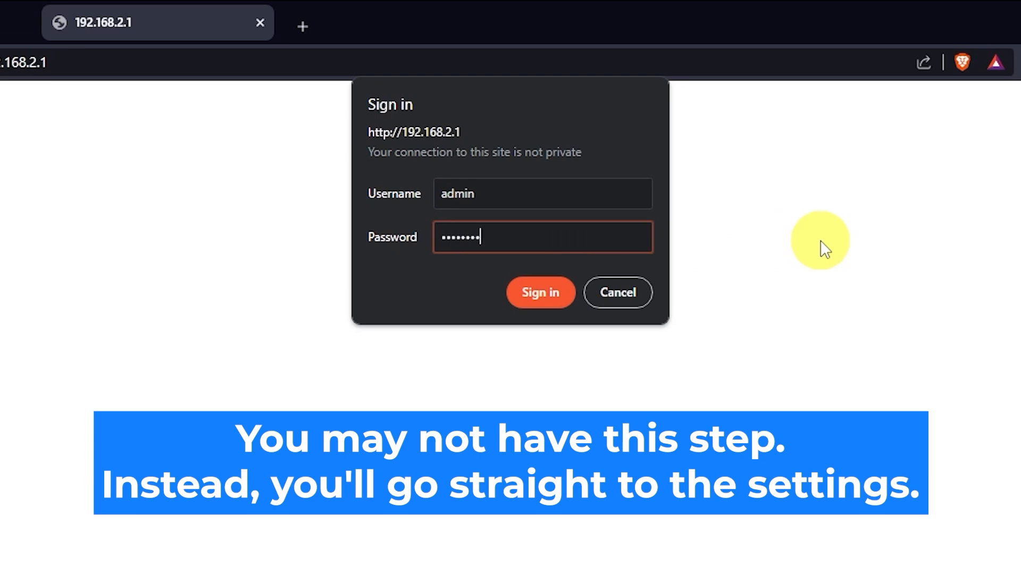
pyautogui.click(545, 298)
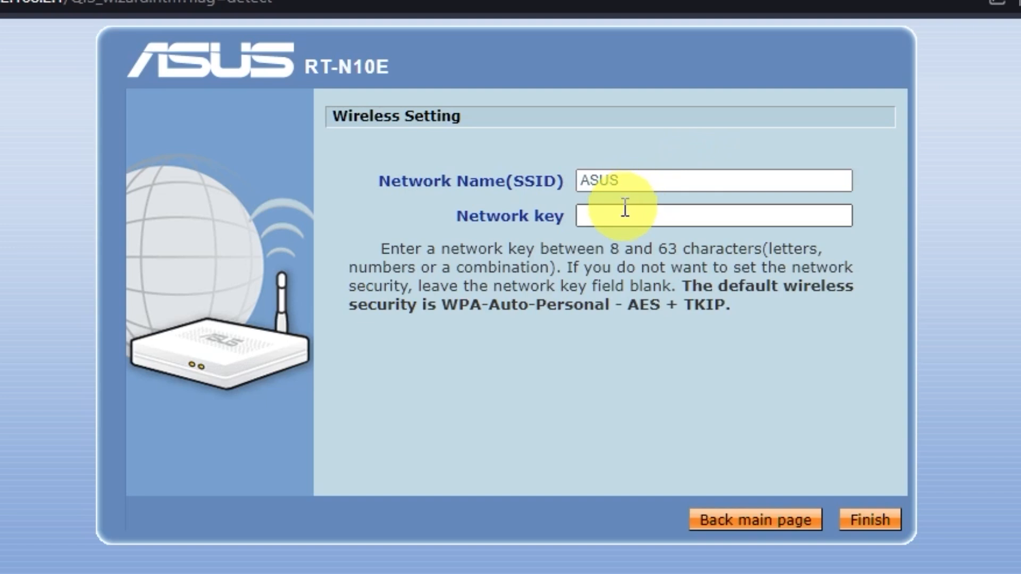
# Keep SSID ASUS, enter an 8–63 character network key and finish the wireless setup
pyautogui.click(622, 216)
pyautogui.click(658, 181)
pyautogui.click(665, 217)
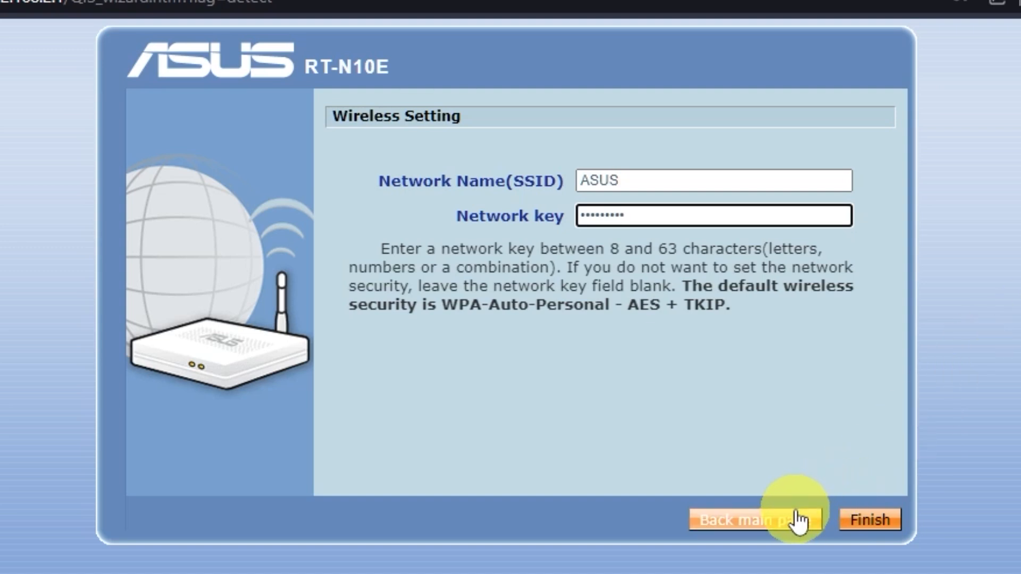
pyautogui.click(866, 524)
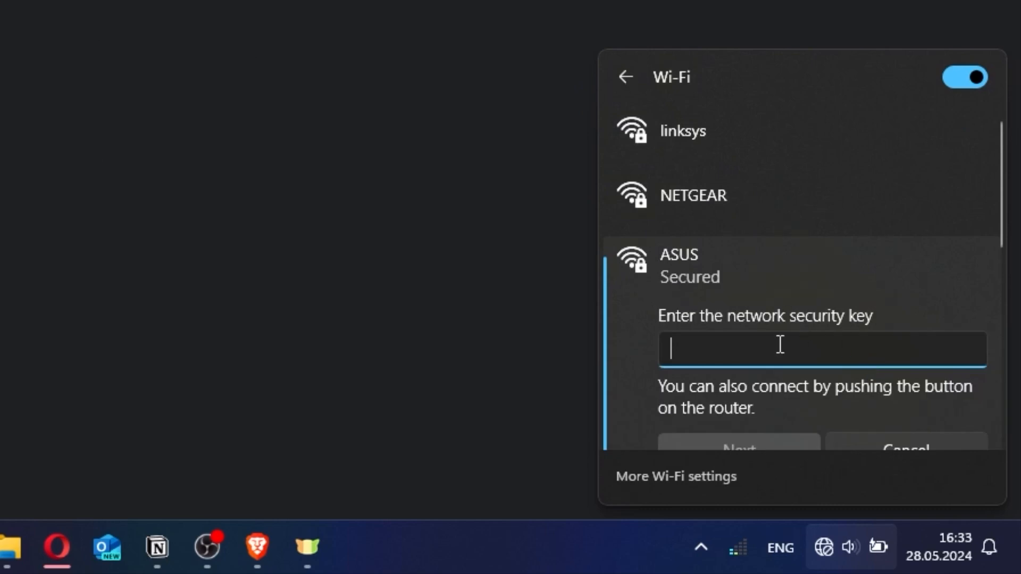
# Enter the ASUS network's security key in Windows and connect
pyautogui.write('••••••••••')
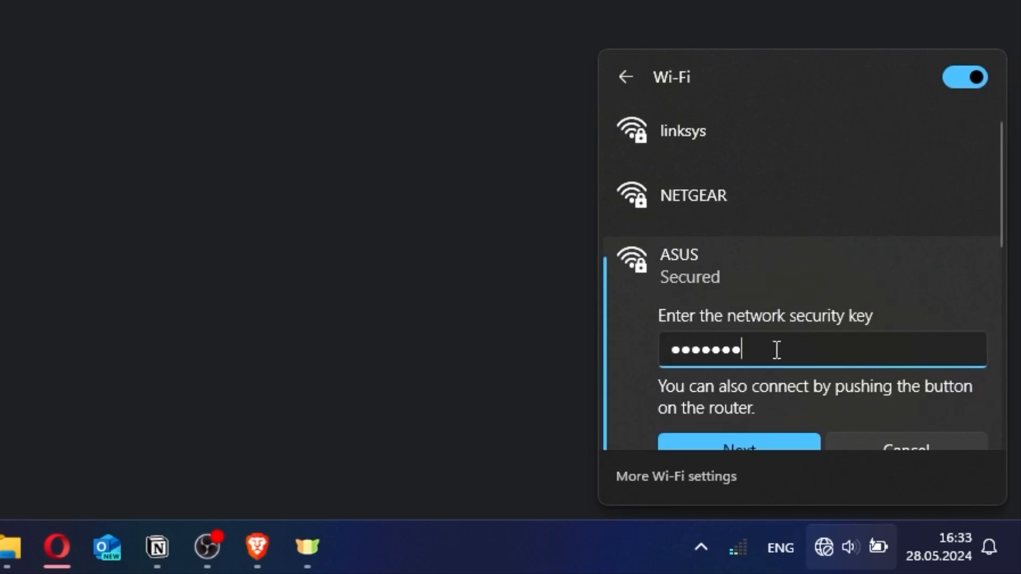
pyautogui.click(758, 441)
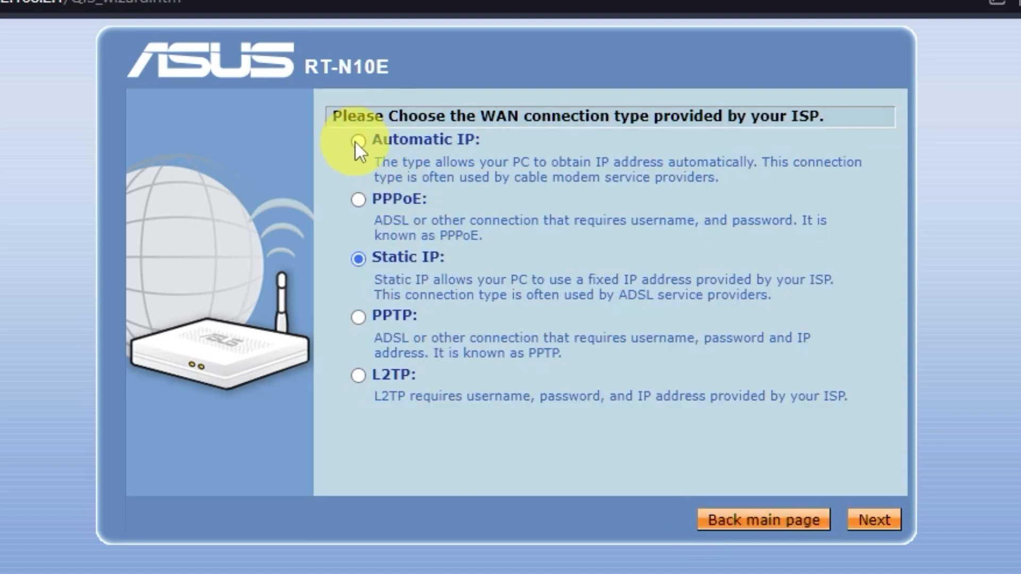
# Choose Automatic IP as the WAN type, skip the ISP and DNS/MAC pages, and apply all settings
pyautogui.click(356, 141)
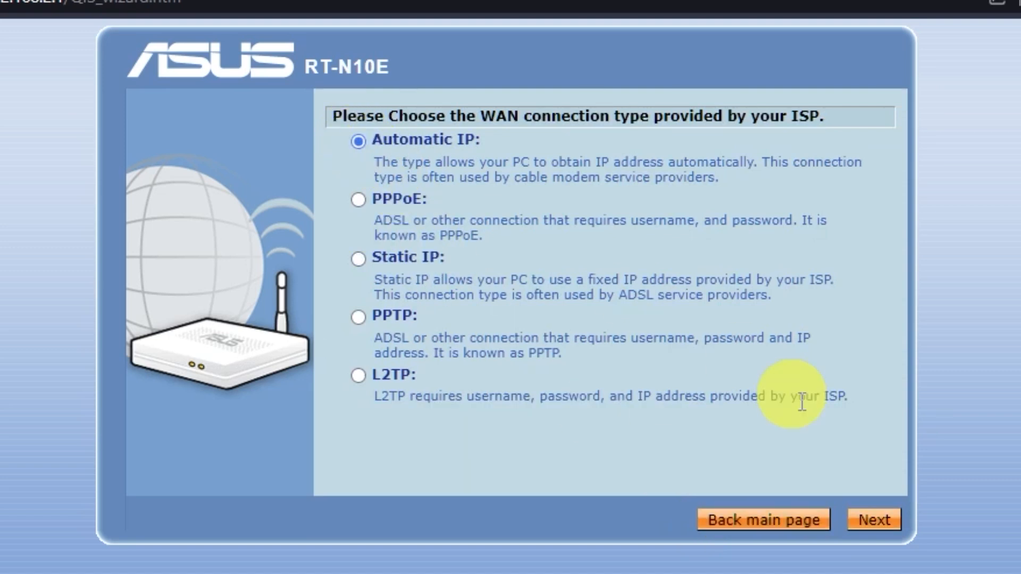
pyautogui.click(898, 526)
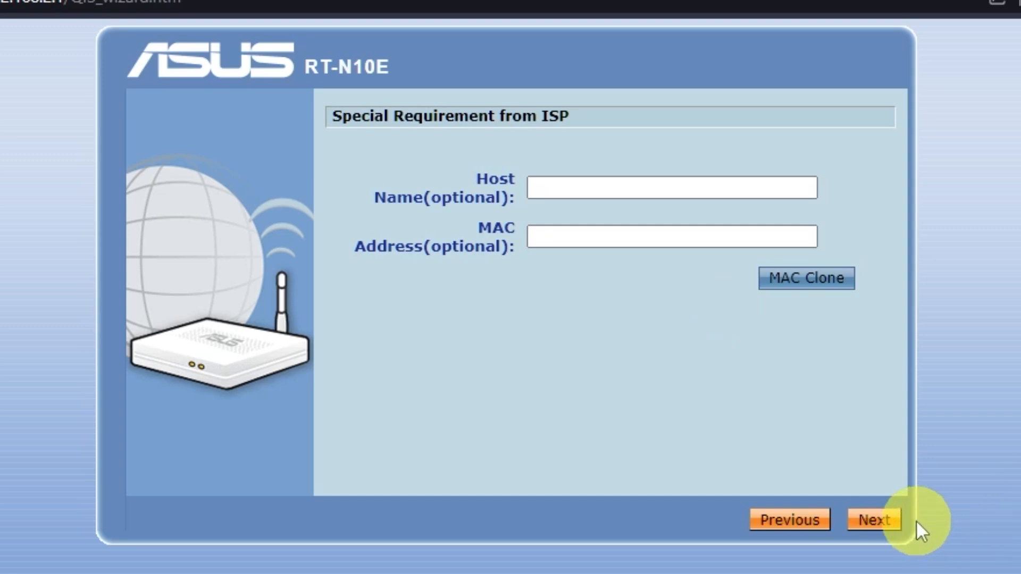
pyautogui.click(874, 520)
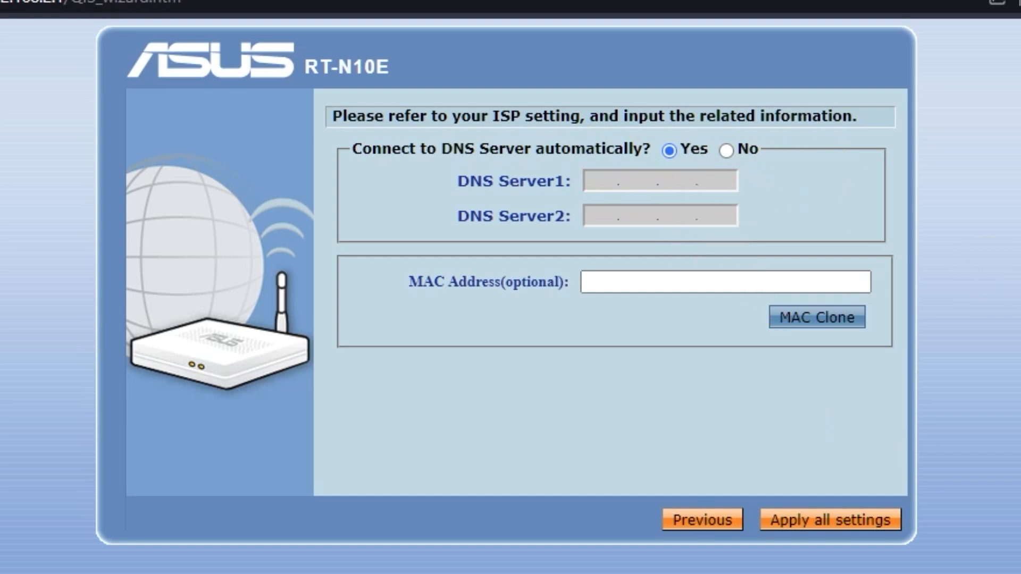
pyautogui.click(874, 524)
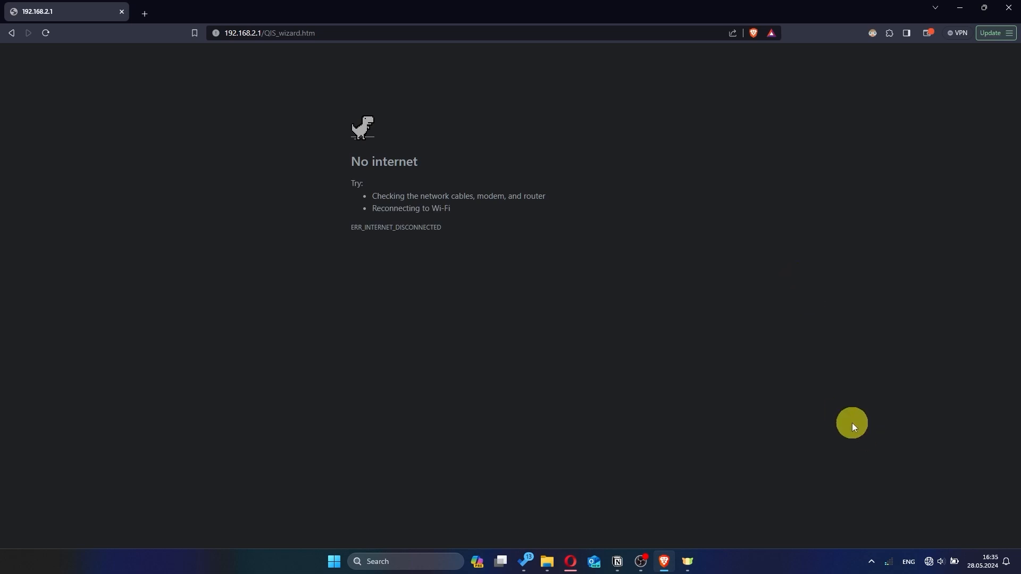
# Check the Windows Wi-Fi list to confirm the ASUS network appears
pyautogui.click(928, 561)
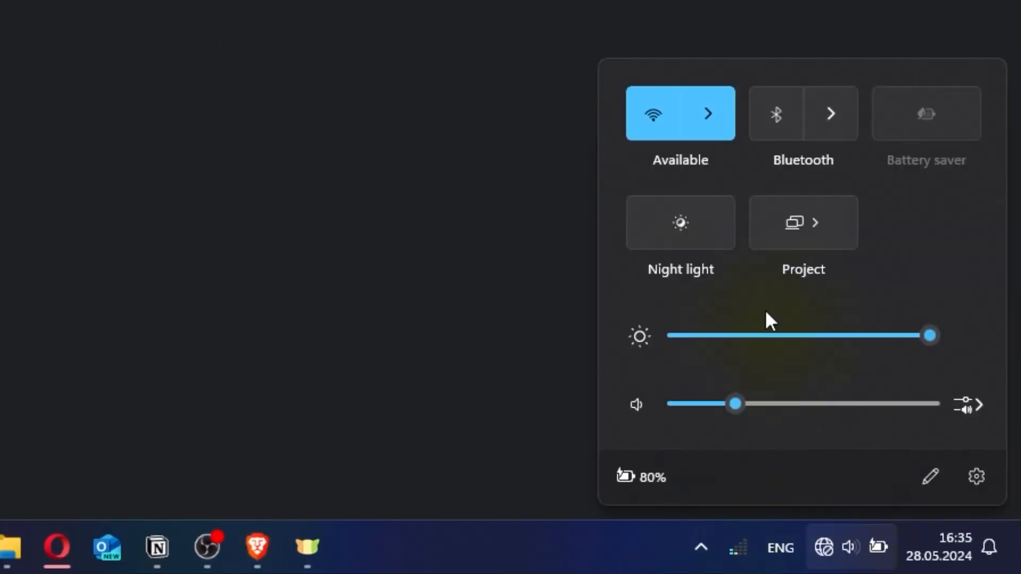
pyautogui.click(704, 122)
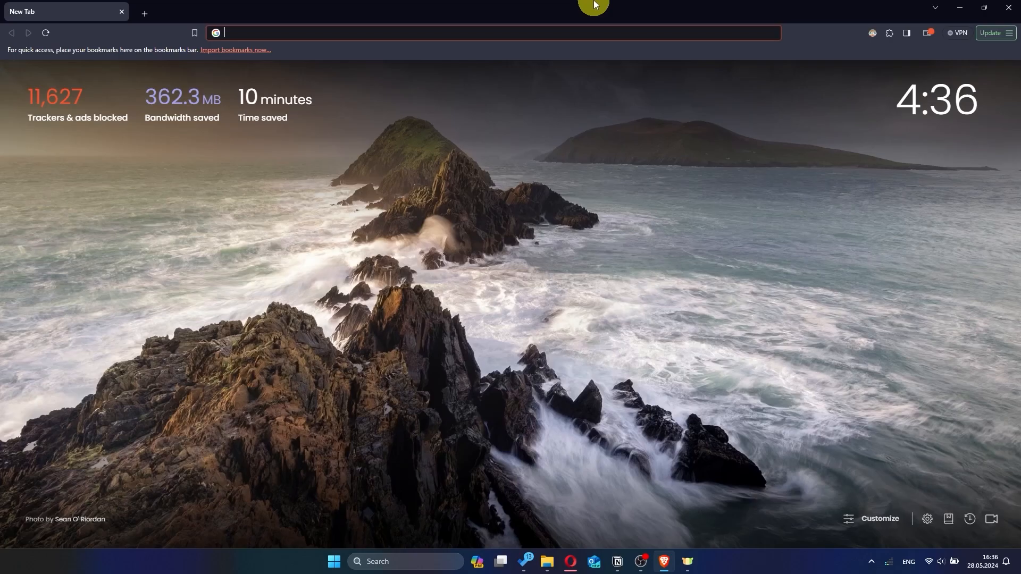
# Load the router address 192.168.2.1 in Brave
pyautogui.click(372, 32)
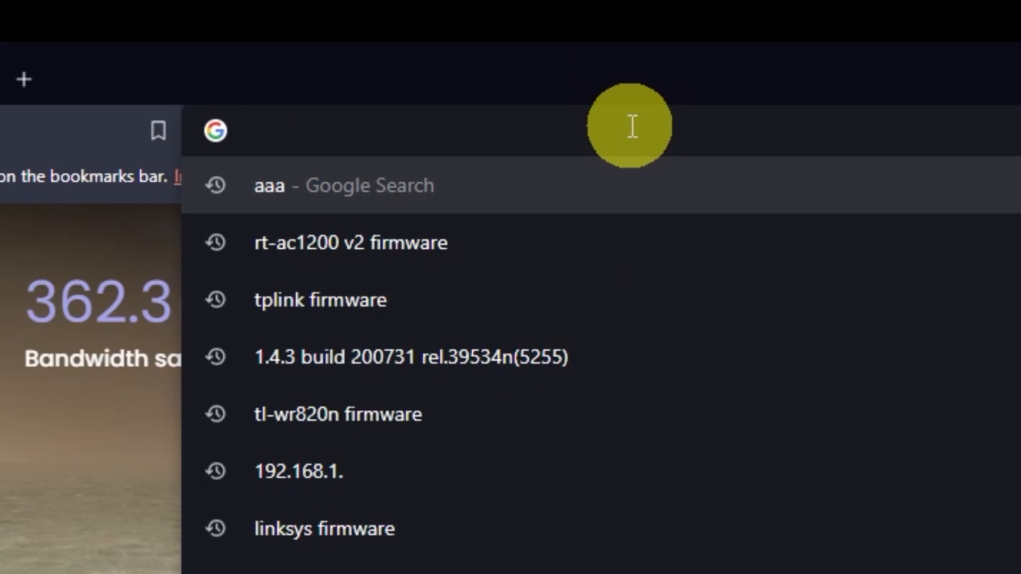
pyautogui.write('192.168.2.1')
pyautogui.press('Return')
# Sign in as admin with the router password and decline saving the password
pyautogui.write('a')
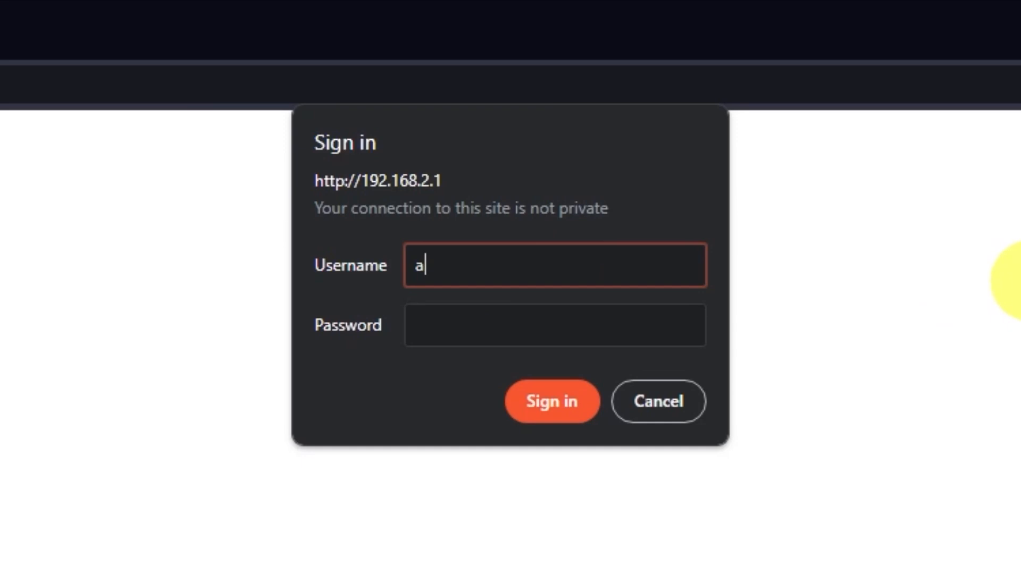
pyautogui.write('dmin')
pyautogui.click(581, 315)
pyautogui.write('•••••')
pyautogui.click(565, 399)
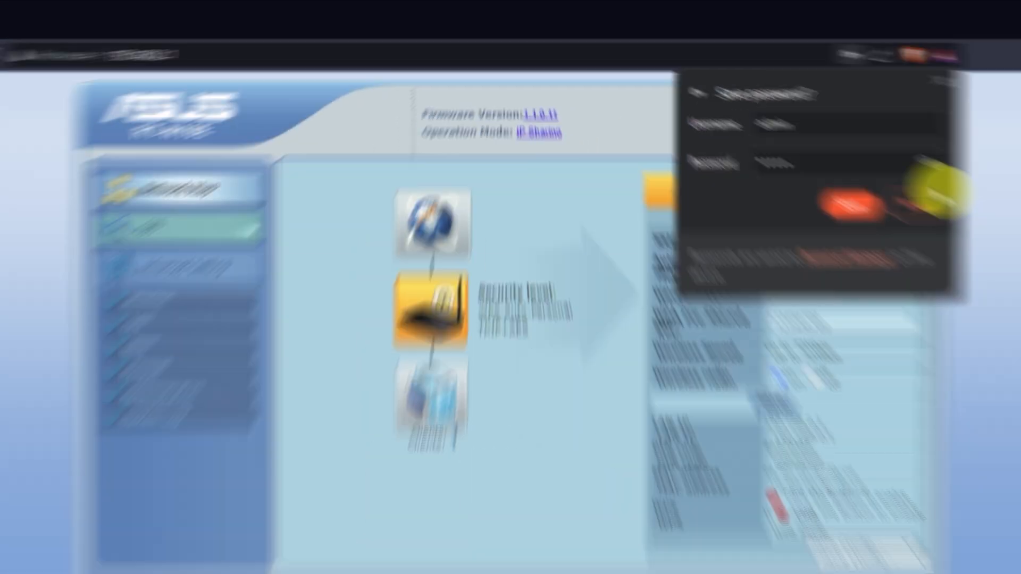
pyautogui.click(924, 200)
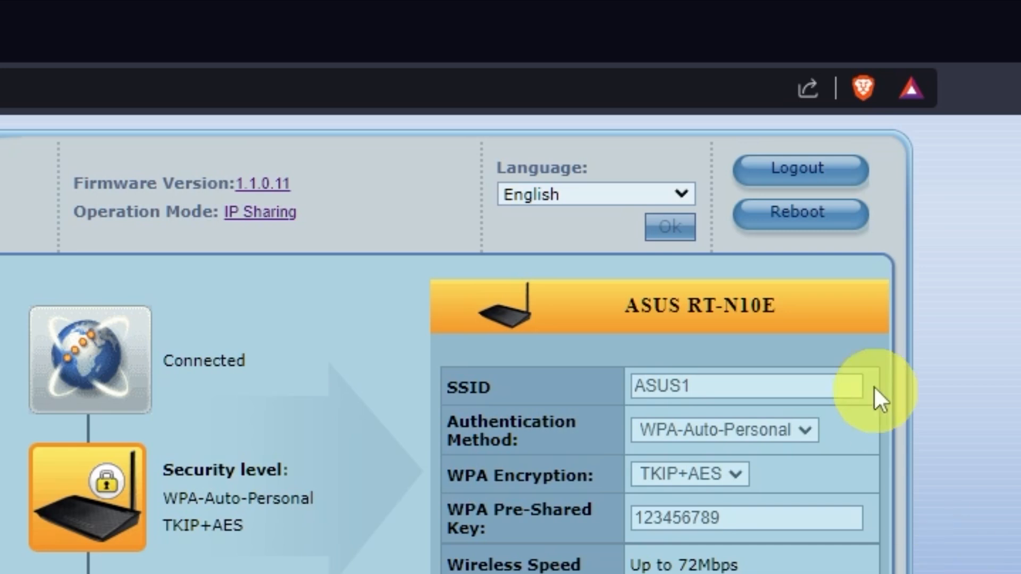
# Reboot the router and confirm the reboot
pyautogui.click(827, 233)
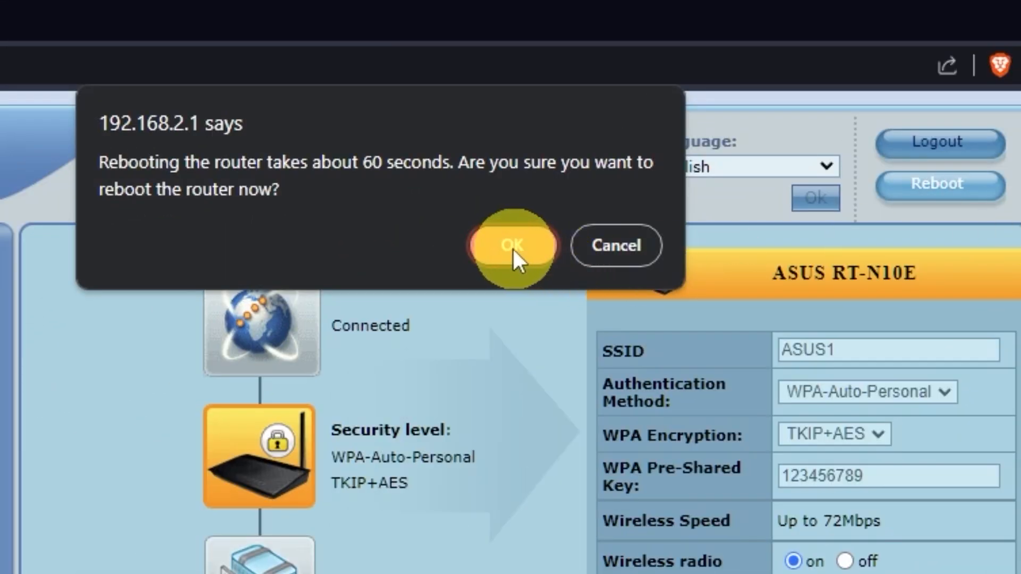
pyautogui.click(516, 251)
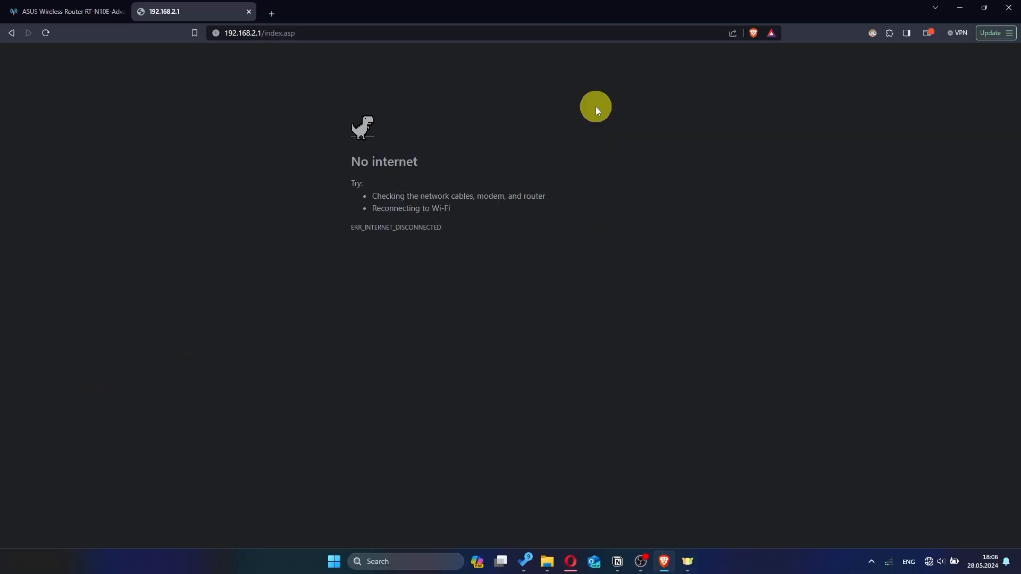
# Test internet with a search for 'hhh', then sign back in as admin, declining password saving
pyautogui.write('hh')
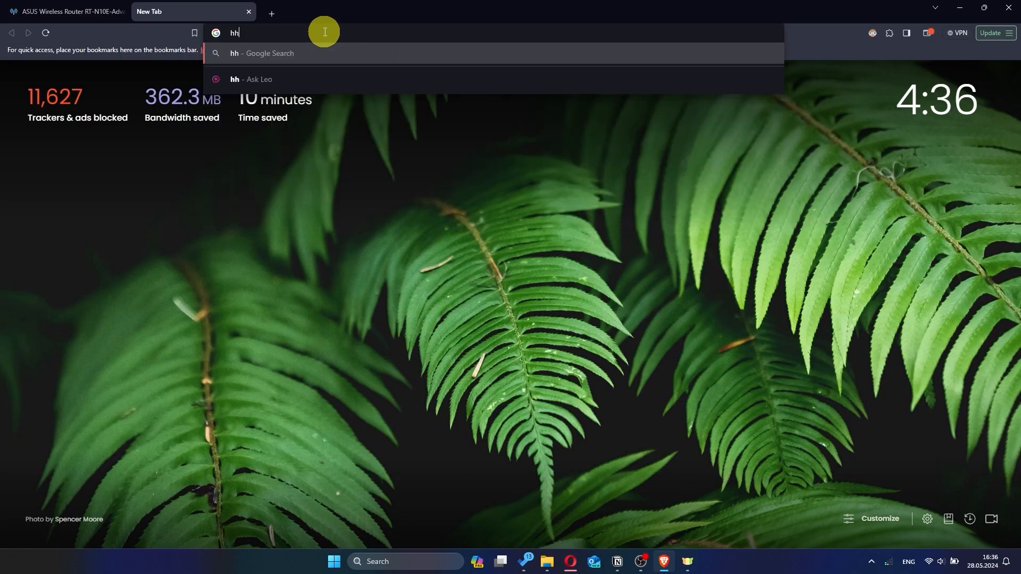
pyautogui.write('h')
pyautogui.press('Return')
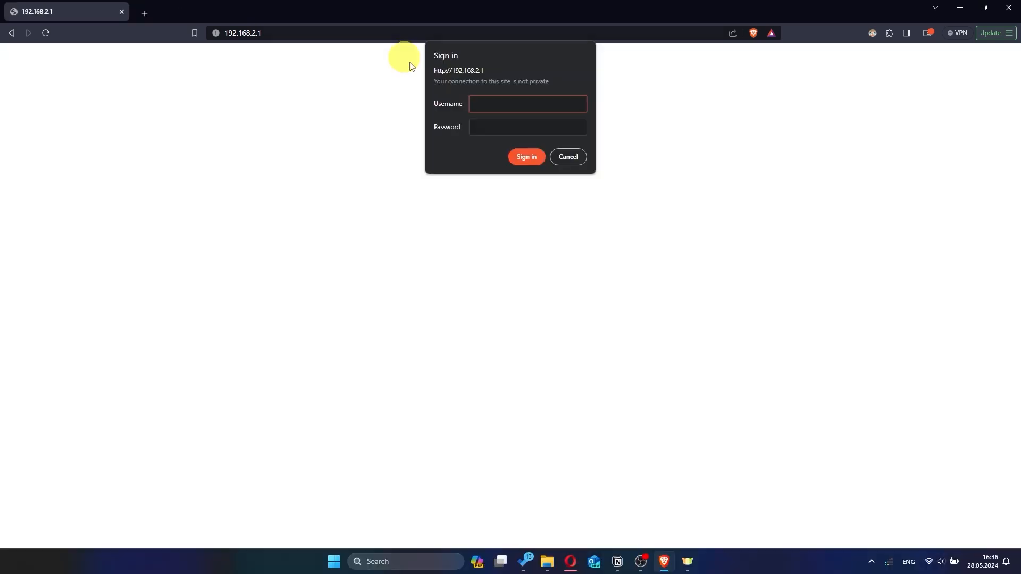
pyautogui.write('admin')
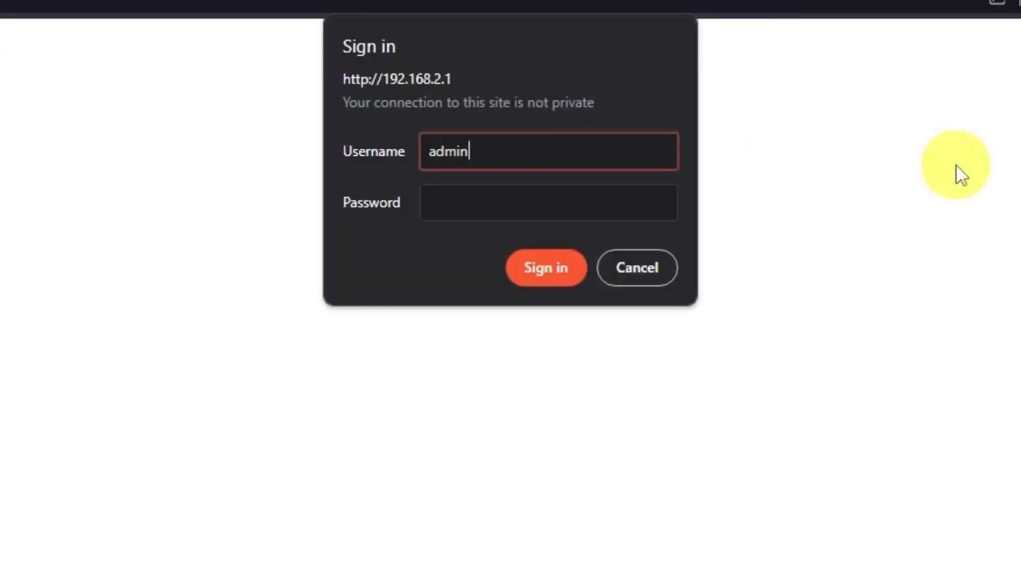
pyautogui.click(588, 194)
pyautogui.write('admin')
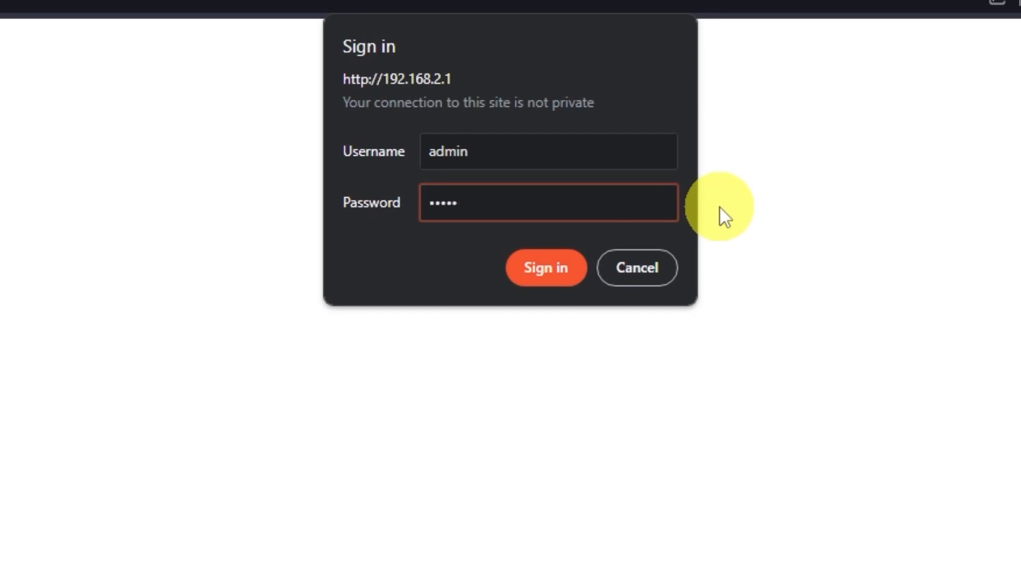
pyautogui.click(555, 269)
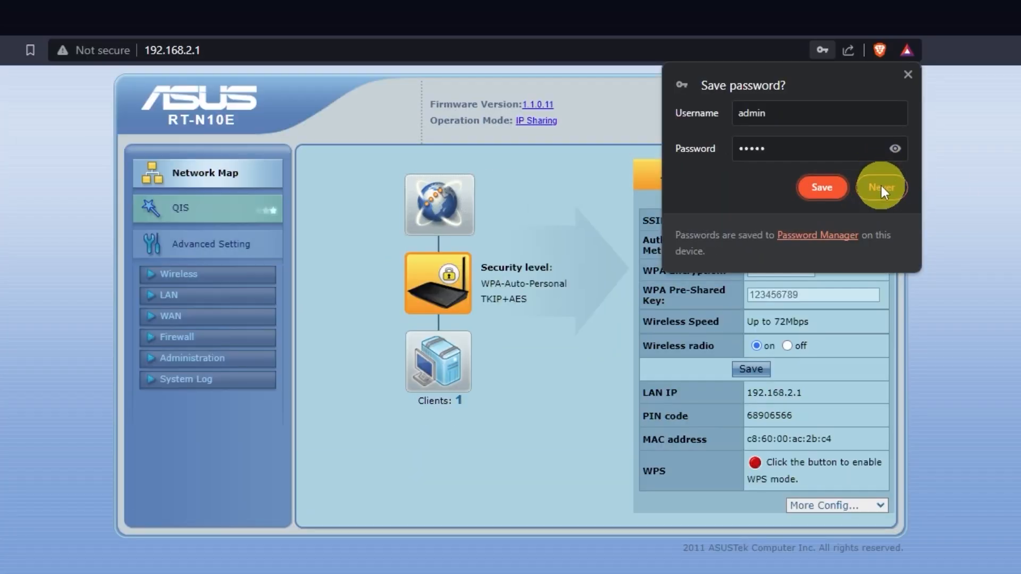
pyautogui.click(880, 187)
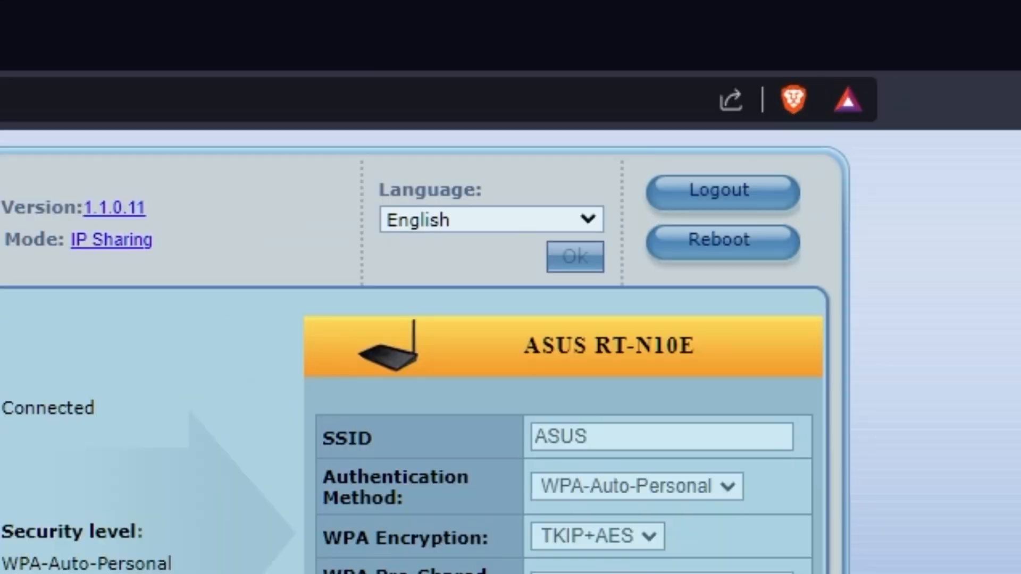
# Keep English as the interface language and go to the WAN settings, which show Automatic IP
pyautogui.click(588, 218)
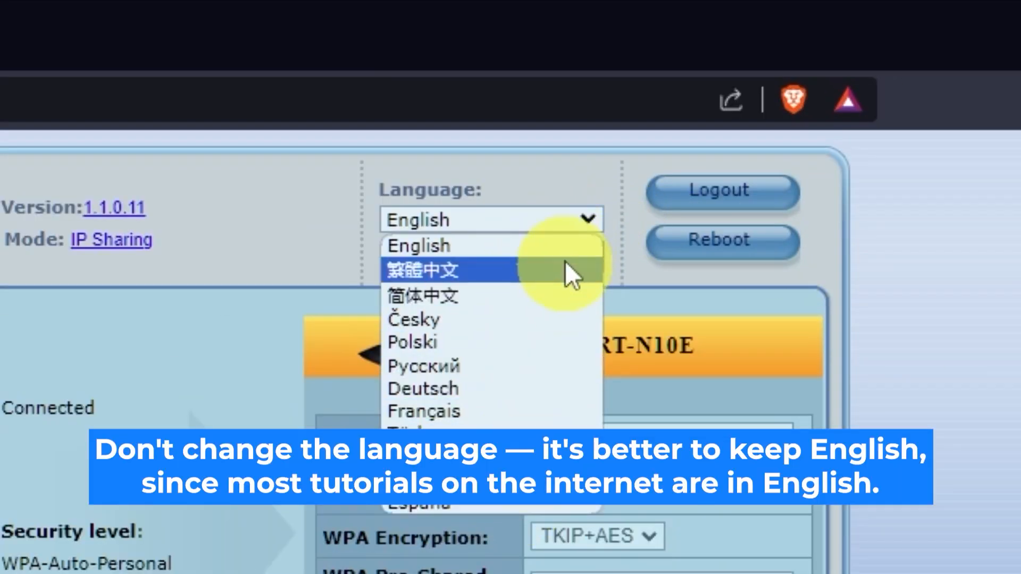
pyautogui.click(591, 219)
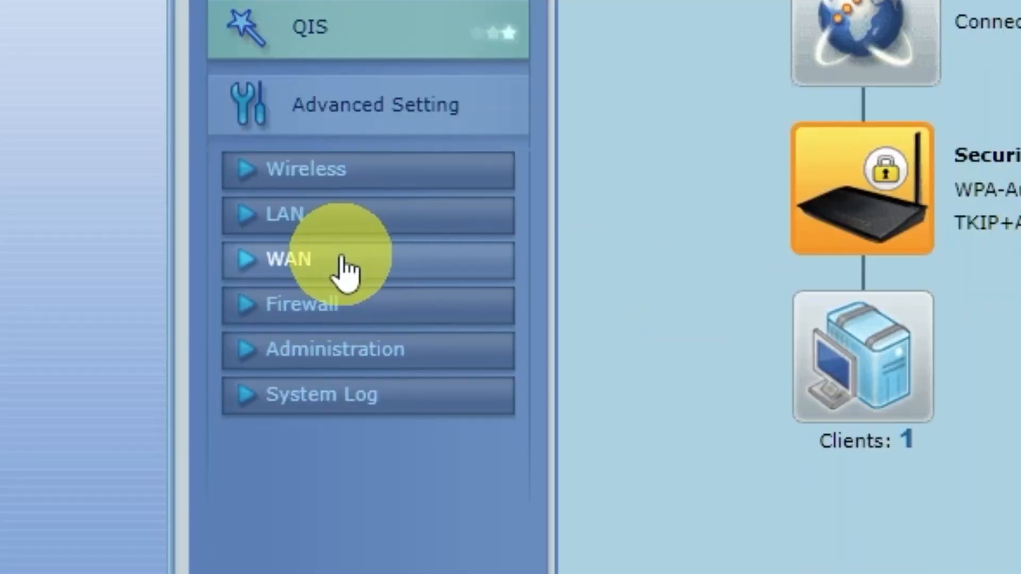
pyautogui.click(344, 270)
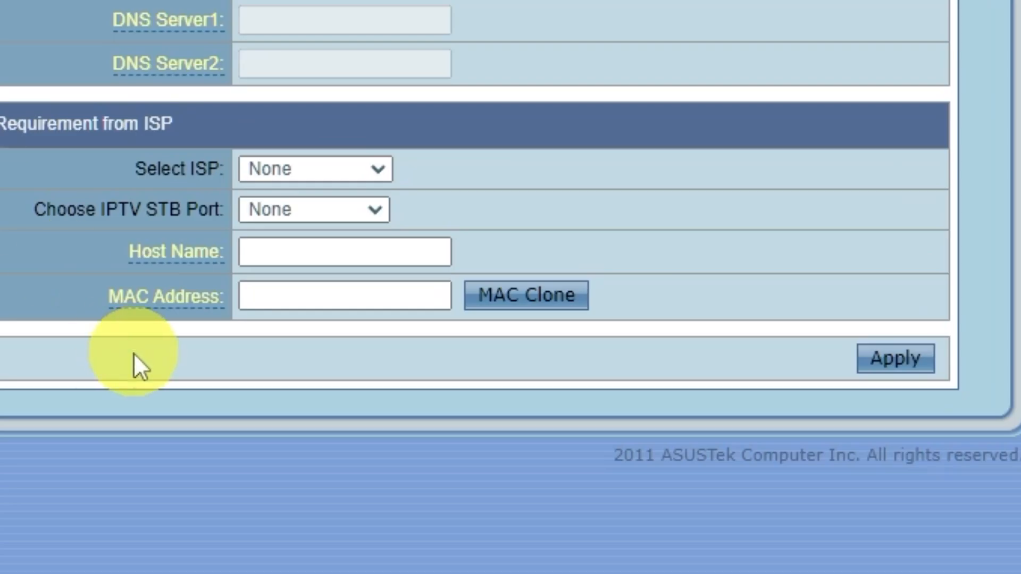
# Clone this computer's MAC address into the WAN settings, apply, and reboot the router
pyautogui.click(575, 304)
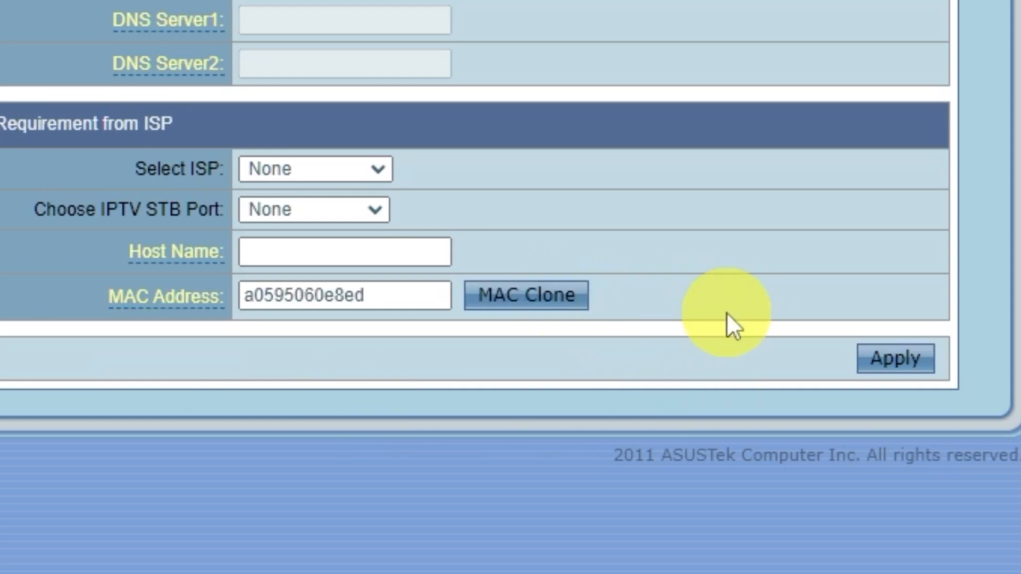
pyautogui.click(927, 366)
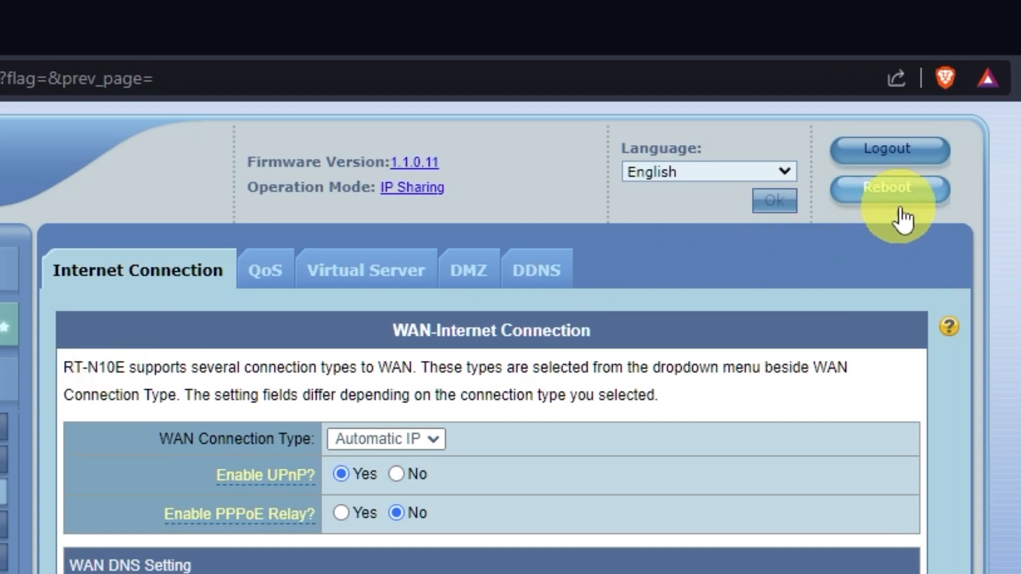
pyautogui.click(904, 213)
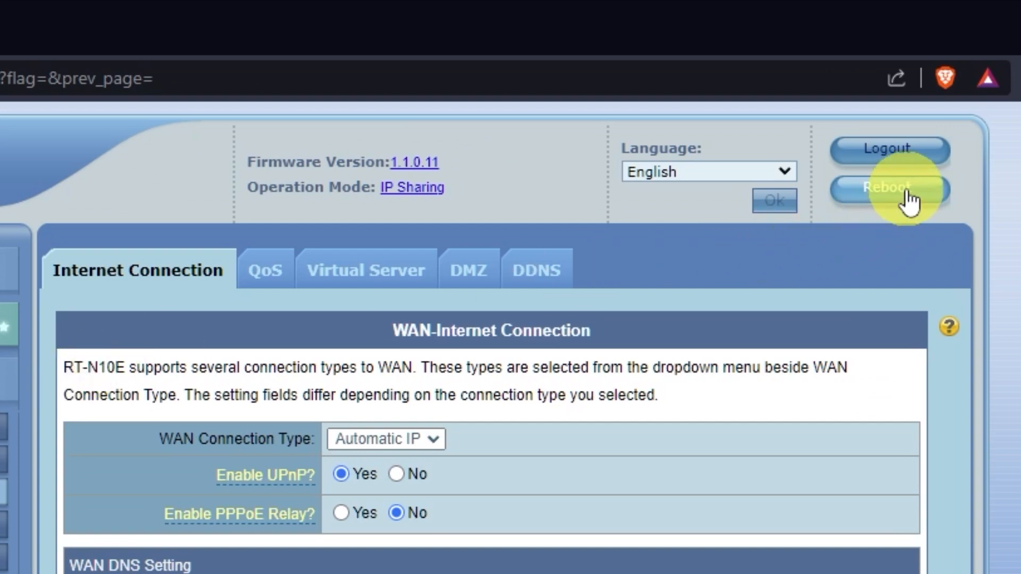
pyautogui.click(526, 246)
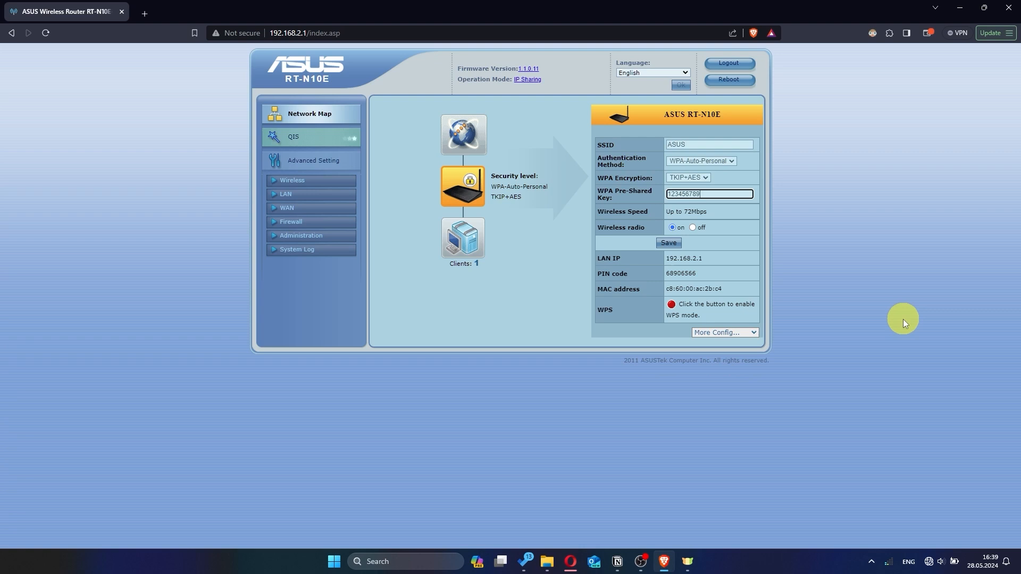
# Search Google for 'hhh' in a new Brave tab to confirm internet access
pyautogui.click(144, 14)
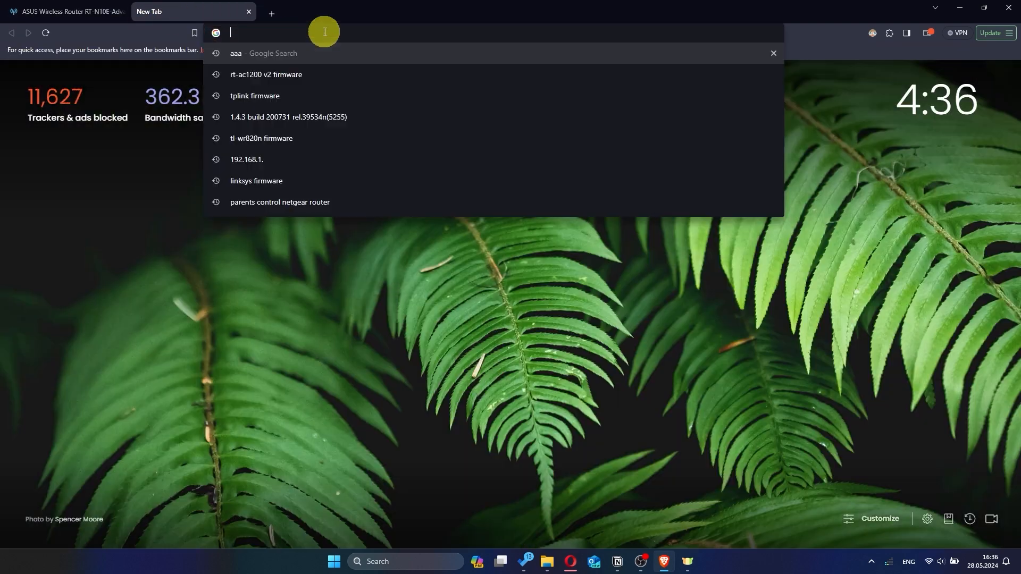
pyautogui.write('hh')
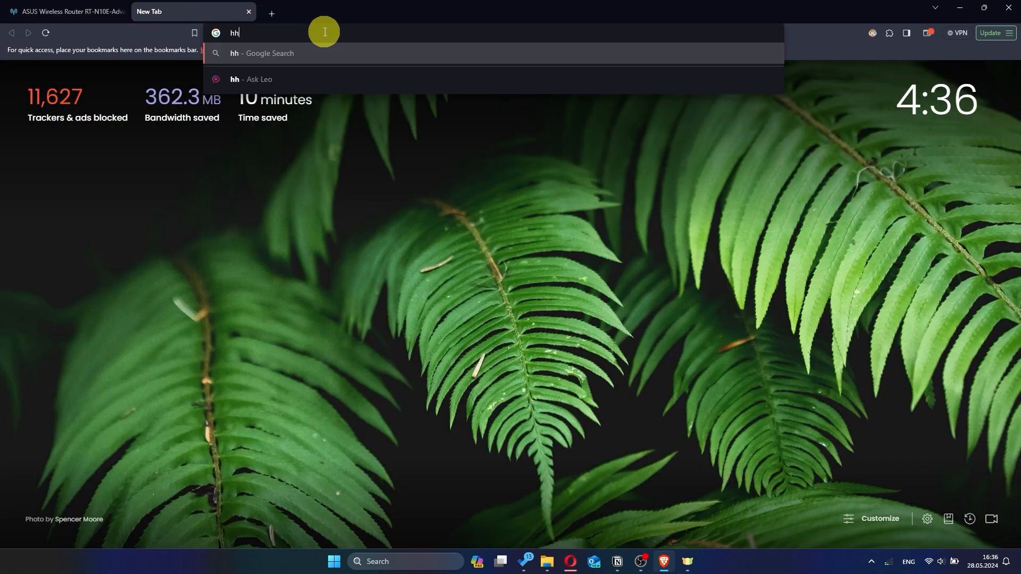
pyautogui.write('h')
pyautogui.press('Return')
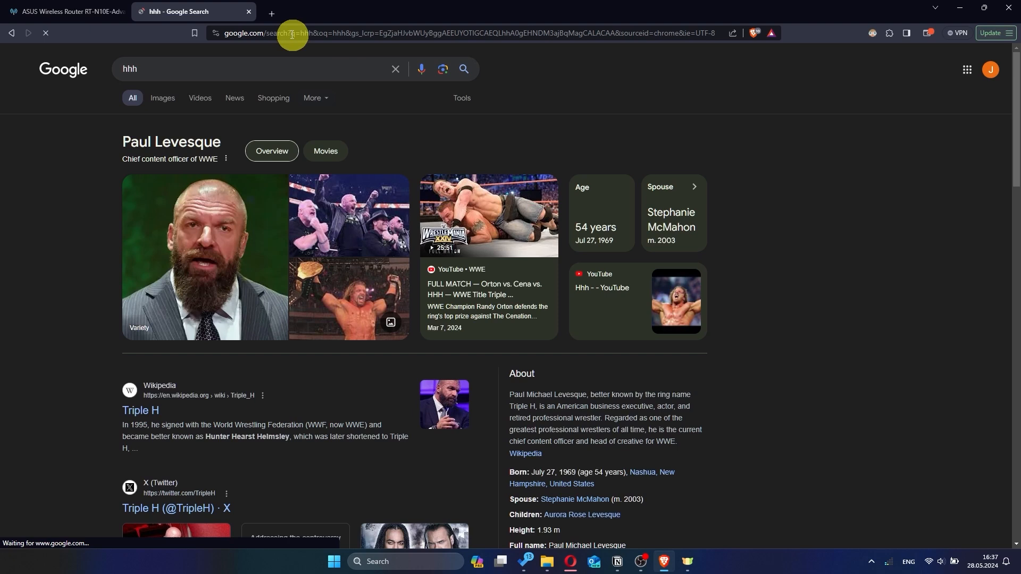